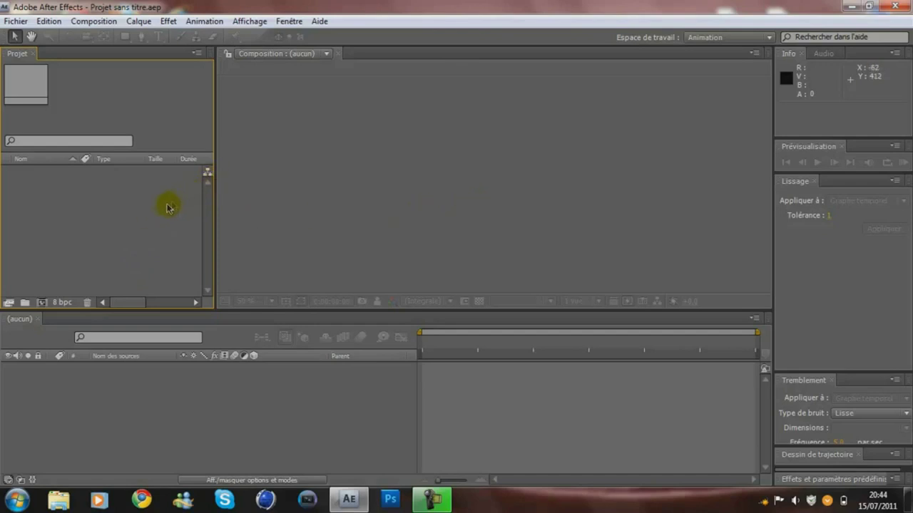
- Create a new composition using the HDV/HDTV 720 29,97 preset
right_click(132, 227)
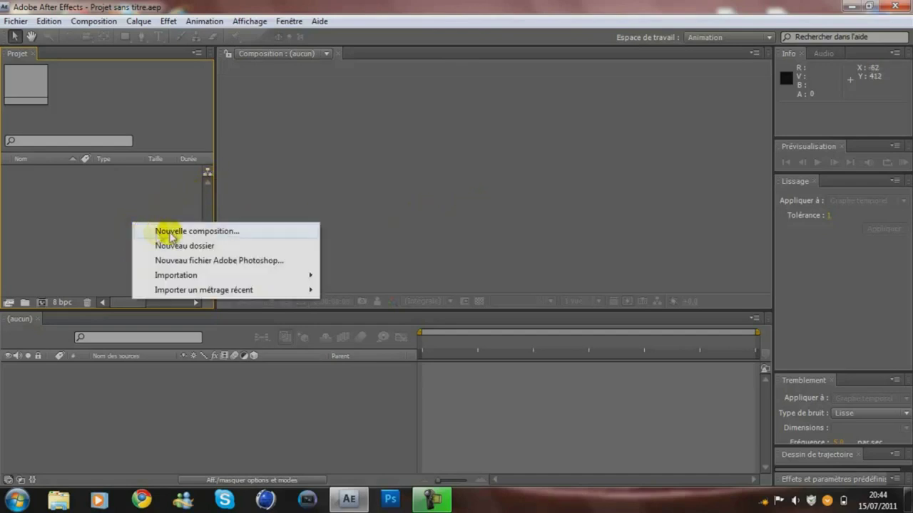
click(179, 232)
drag(392, 108, 400, 51)
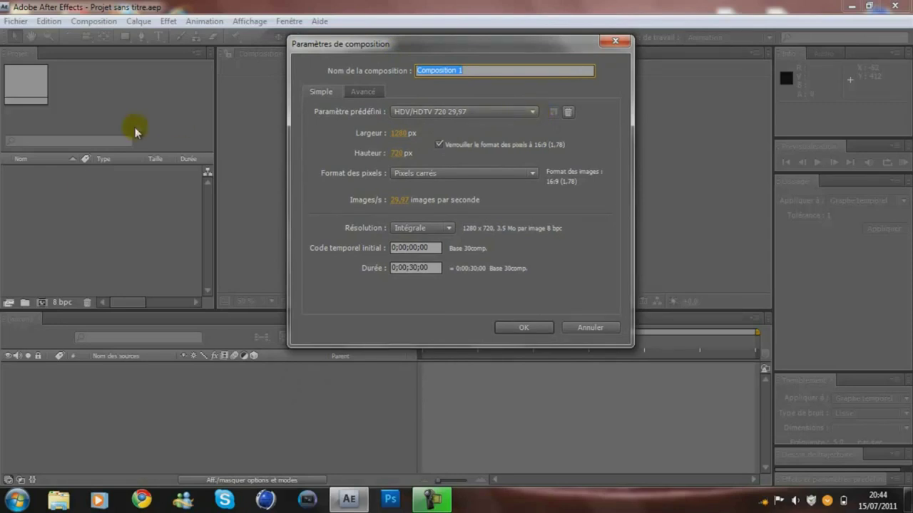
click(534, 112)
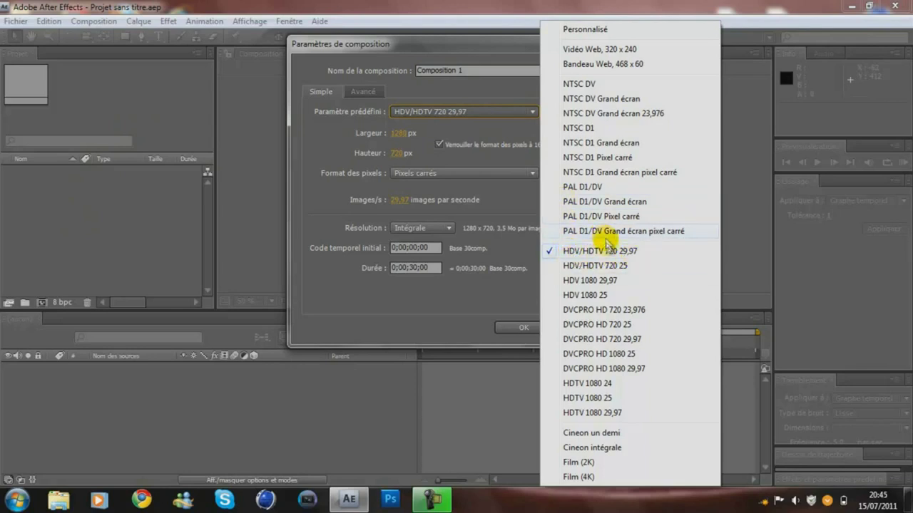
click(598, 251)
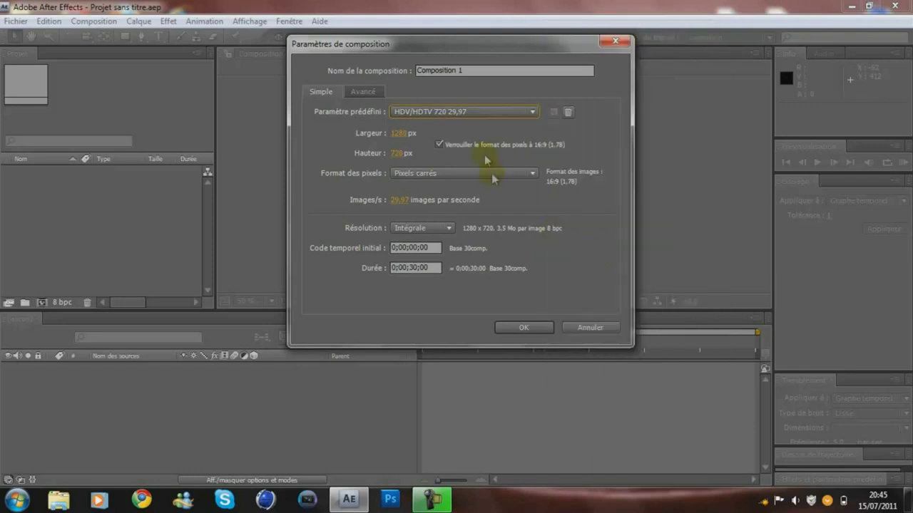
click(524, 327)
- Import the TUTO.mov footage from the Desktop into the project
right_click(139, 207)
mouse_move(260, 275)
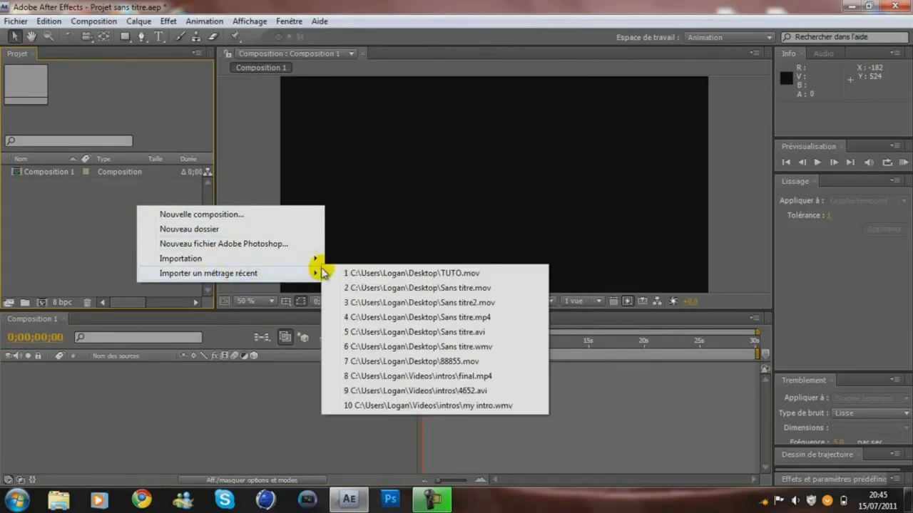
mouse_move(321, 261)
click(352, 317)
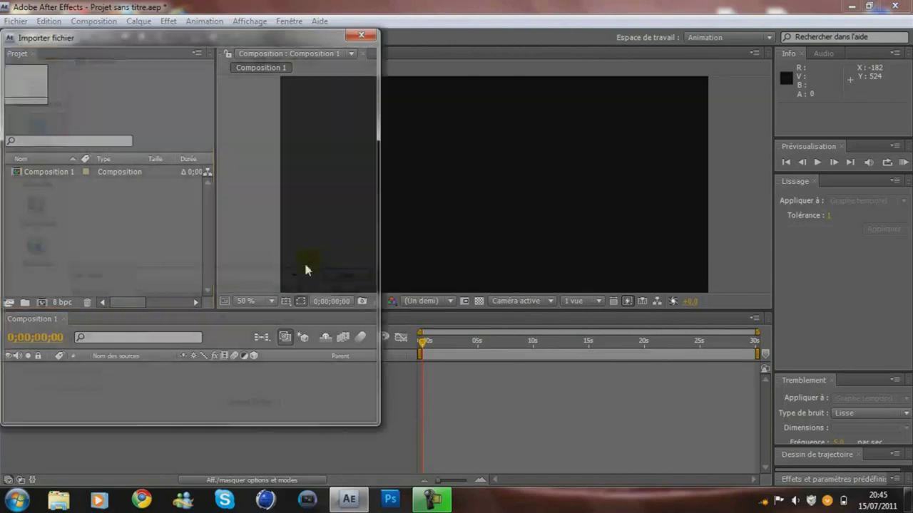
scroll(366, 111, down, 1)
drag(366, 111, 358, 205)
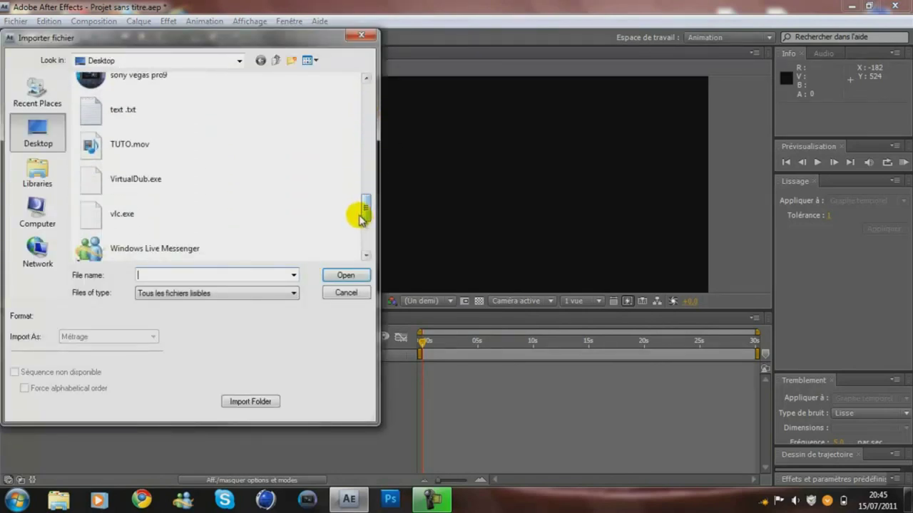
click(204, 141)
click(346, 276)
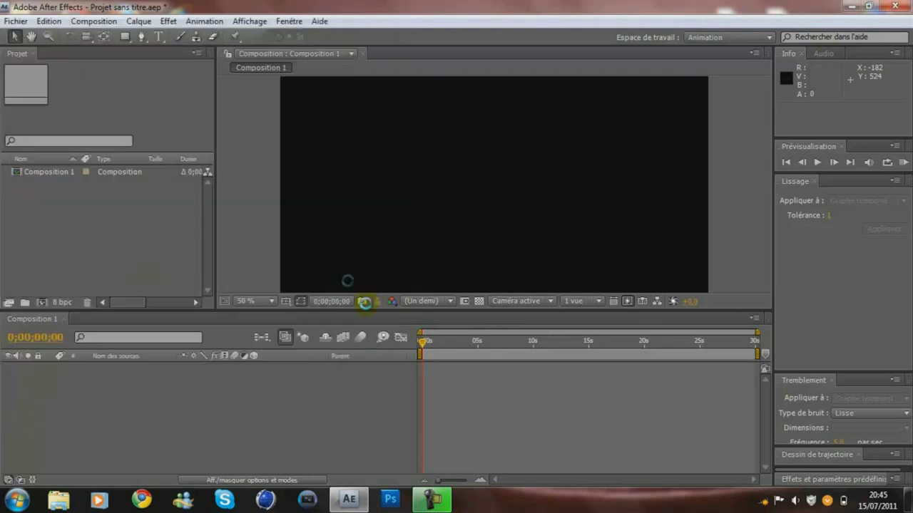
- Add TUTO.mov to the composition as a layer and scale it down to about 67 % to fit the frame
drag(74, 191, 119, 392)
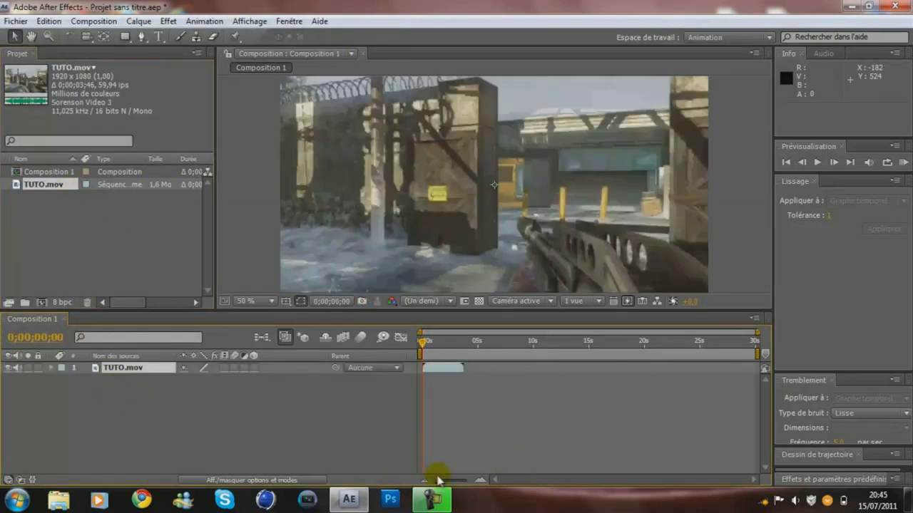
drag(437, 485, 445, 485)
scroll(400, 159, down, 2)
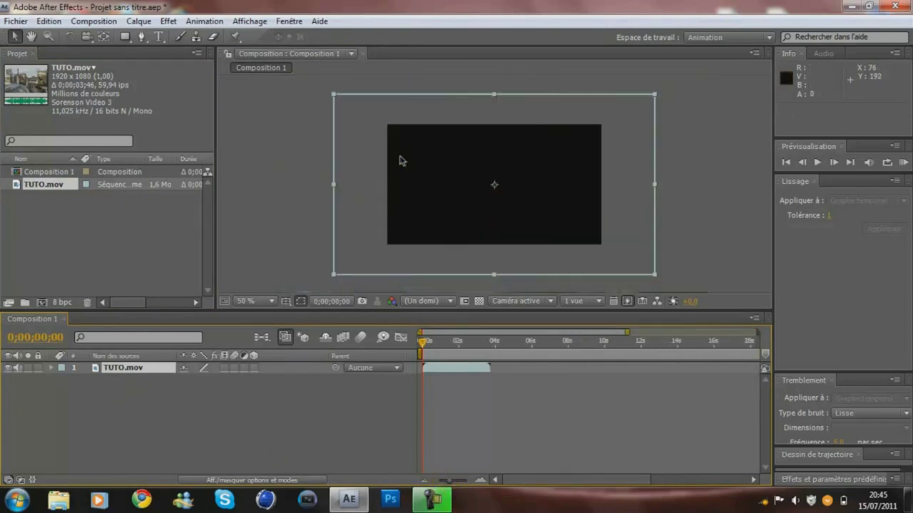
drag(334, 278, 385, 249)
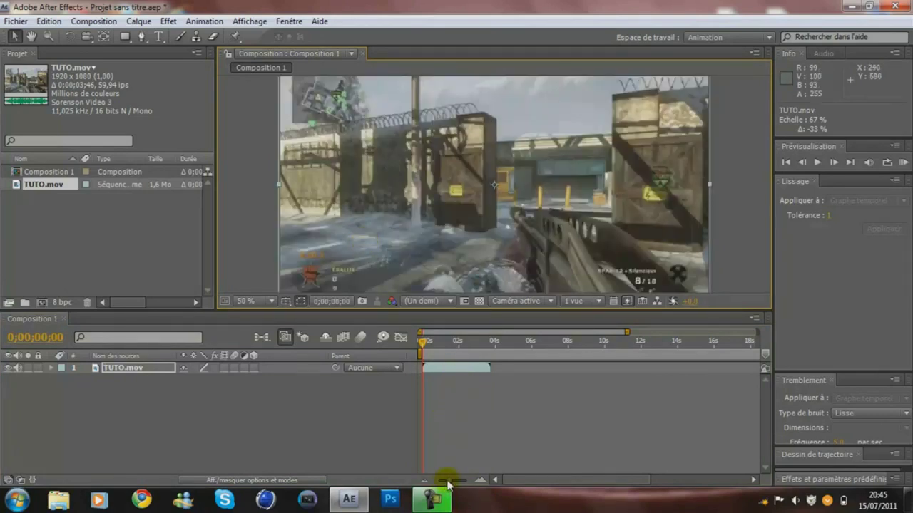
- Move the current time to 0;00;01;07, stepping frame by frame through the clip around one second
drag(449, 481, 462, 480)
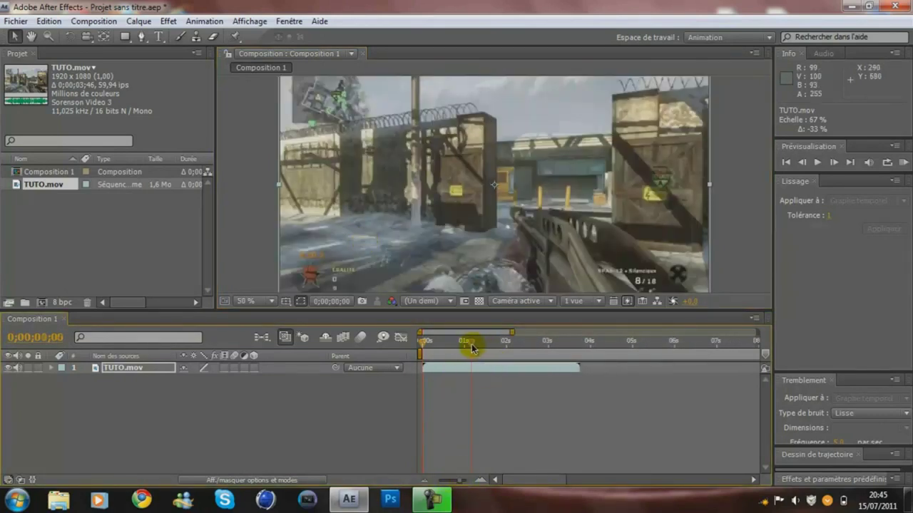
click(471, 344)
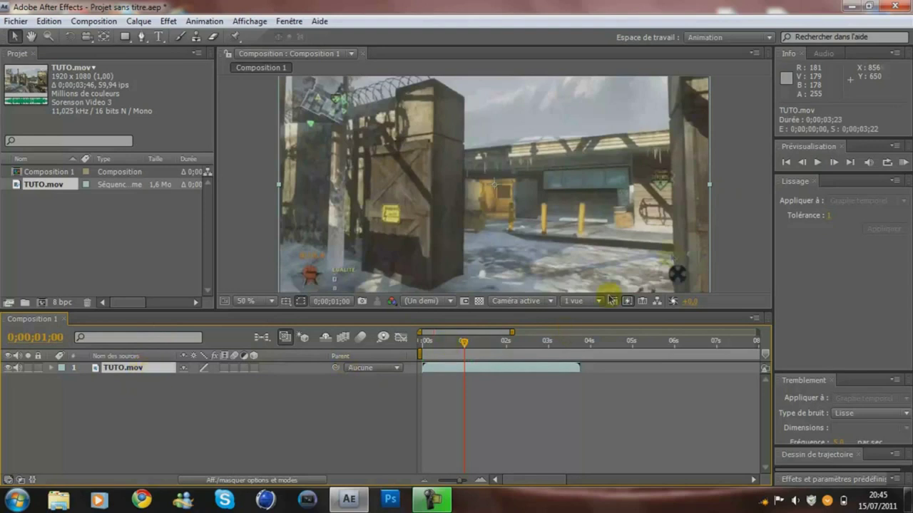
click(802, 165)
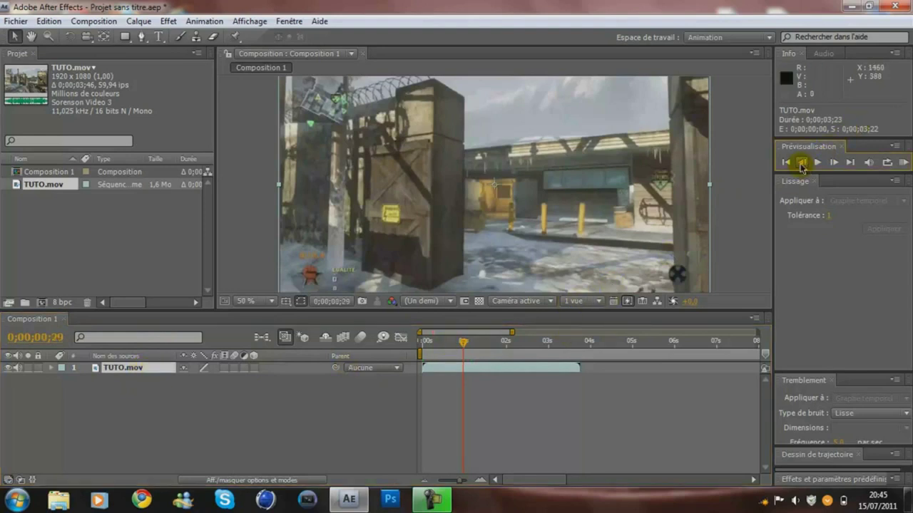
click(802, 163)
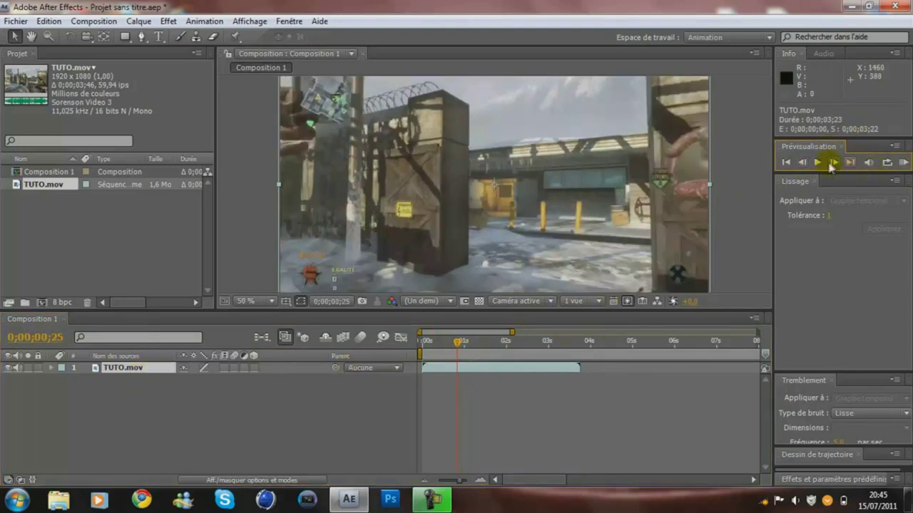
click(801, 163)
click(833, 163)
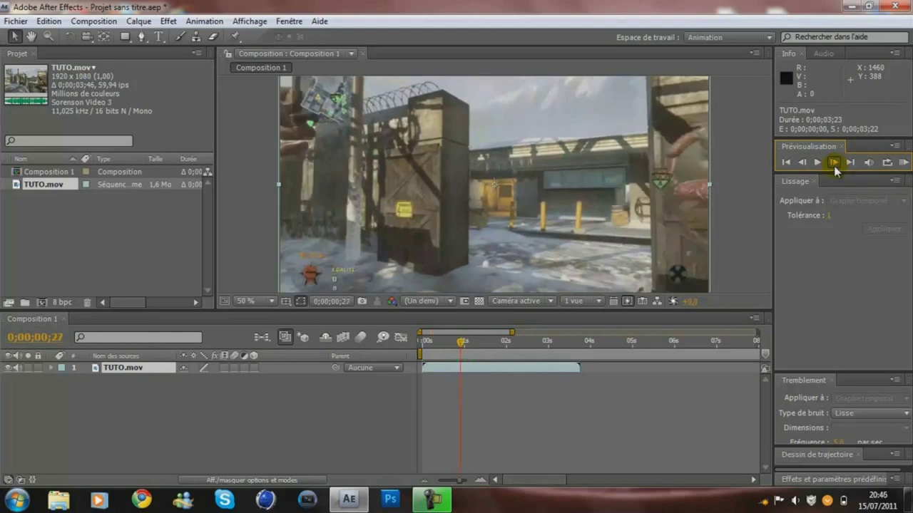
click(833, 163)
click(833, 164)
click(833, 164)
click(833, 164)
click(833, 163)
click(833, 163)
click(833, 163)
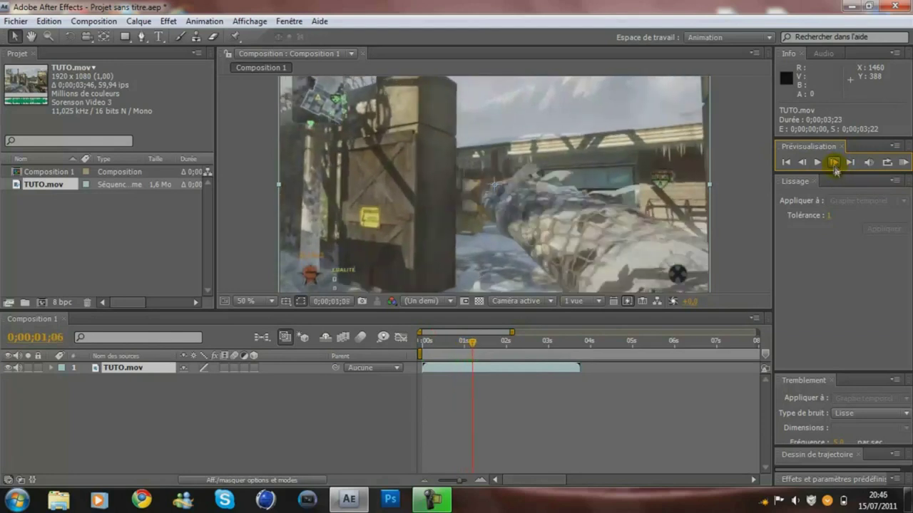
click(803, 163)
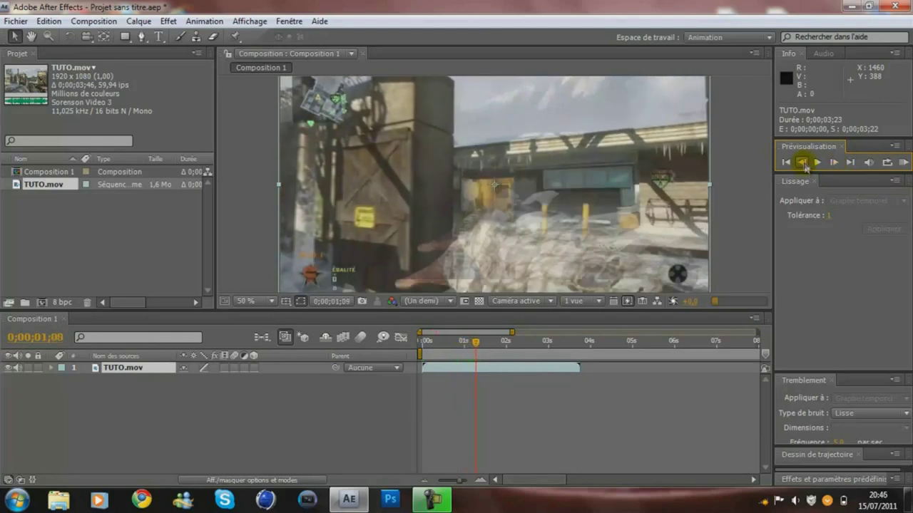
click(803, 164)
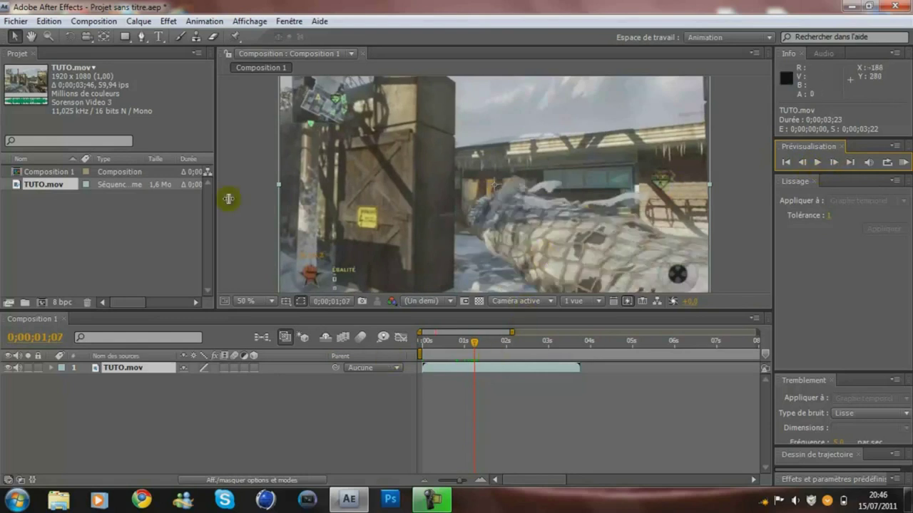
- Start a Pen tool mask on the TUTO.mov layer, tracing the building's roofline and continuing across the crates past the frame's edge
click(141, 38)
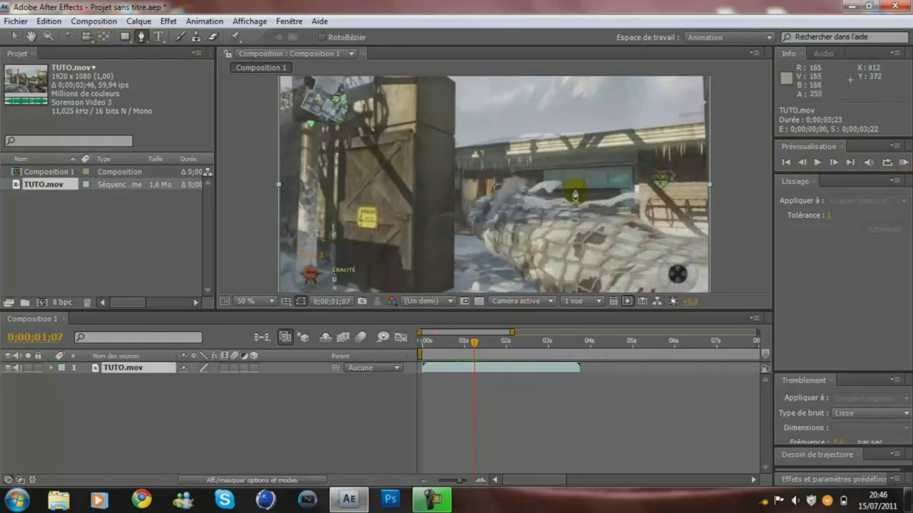
click(735, 115)
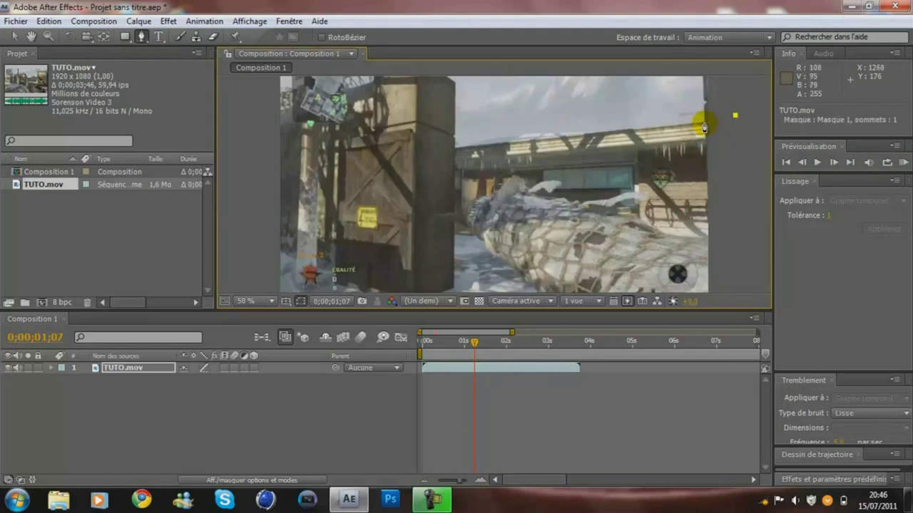
click(704, 124)
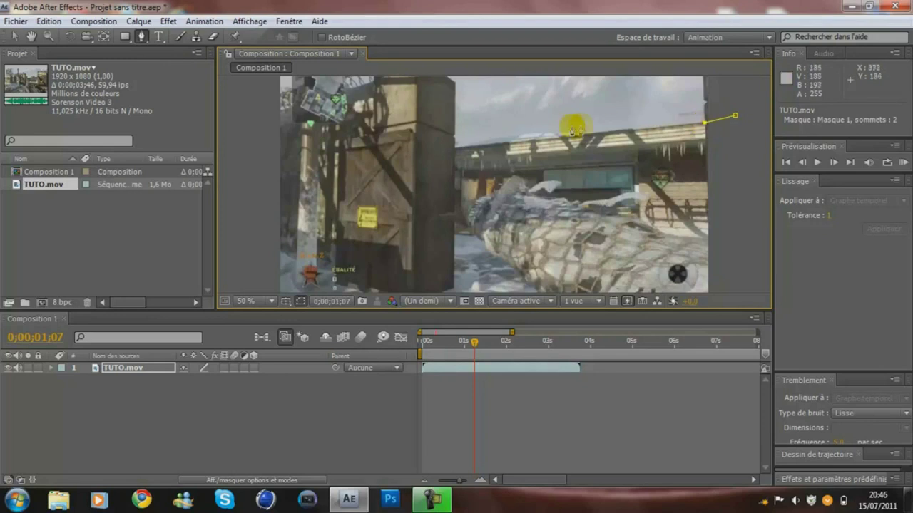
click(454, 153)
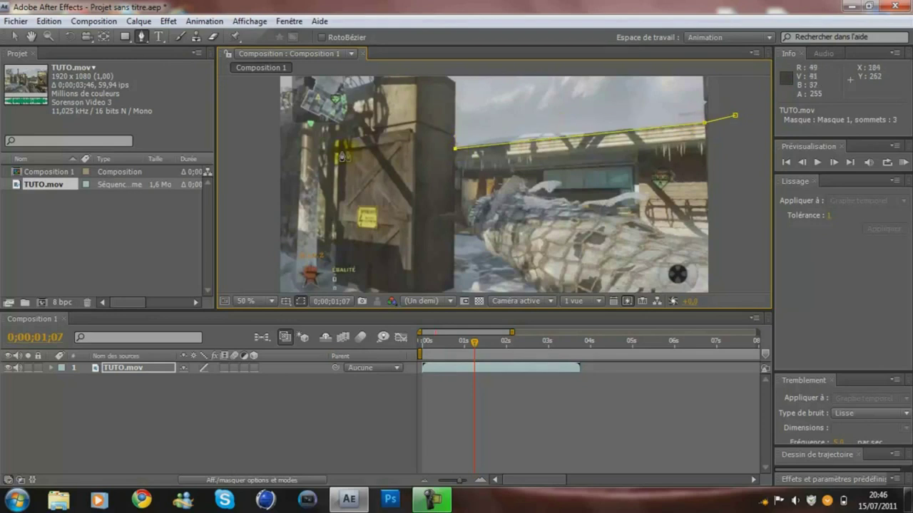
click(268, 152)
- Continue the mask outside the frame around the lower part of the footage and close it at its first vertex
key(comma)
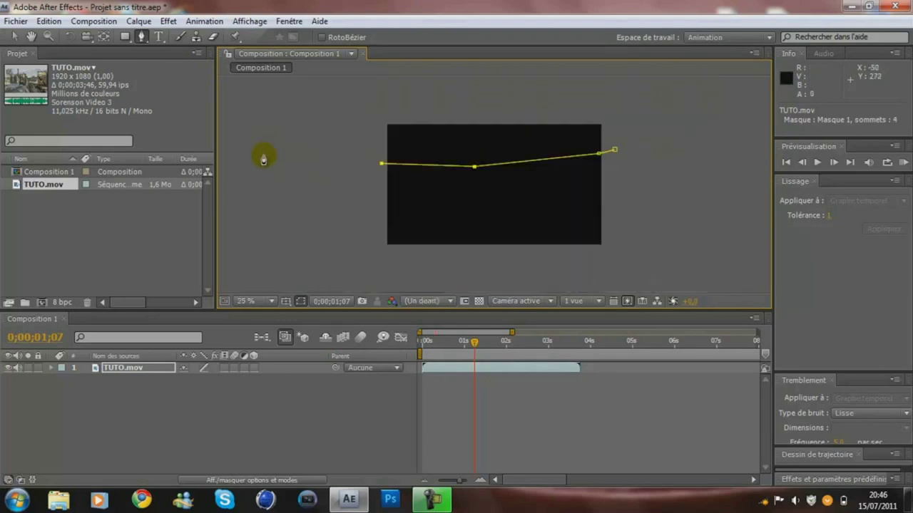
click(351, 212)
click(362, 264)
click(483, 269)
click(641, 269)
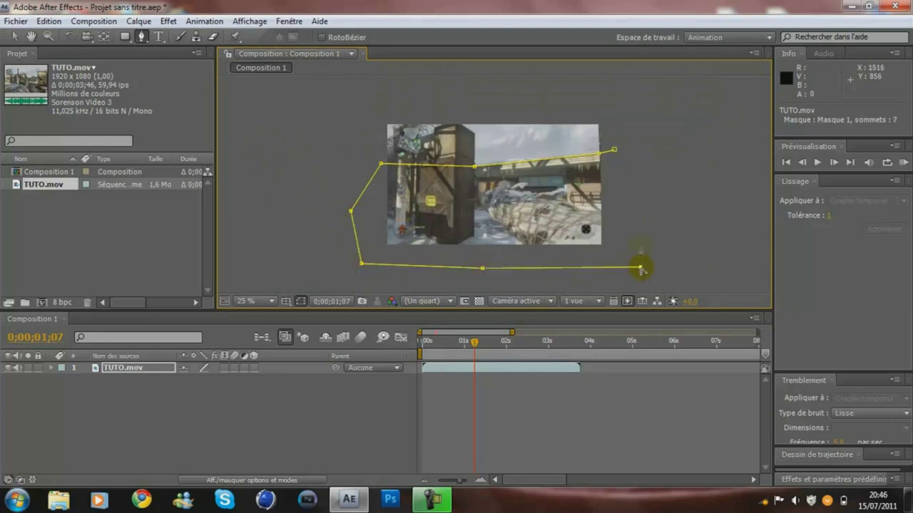
click(632, 175)
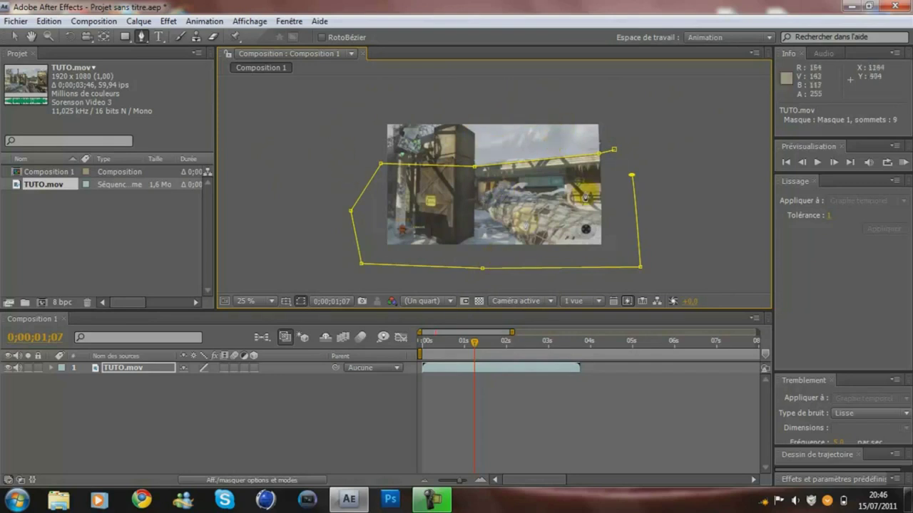
click(614, 151)
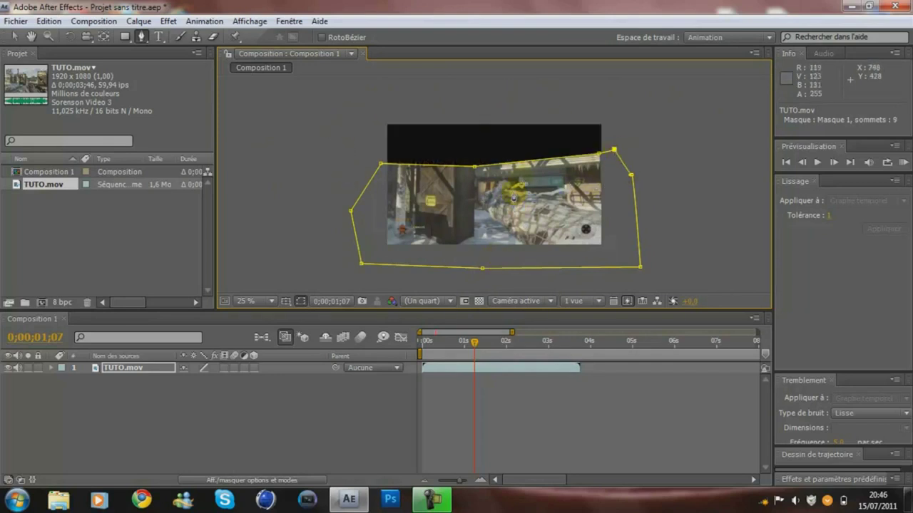
- Add a "5 men" text layer in the black area above the masked footage
key(period)
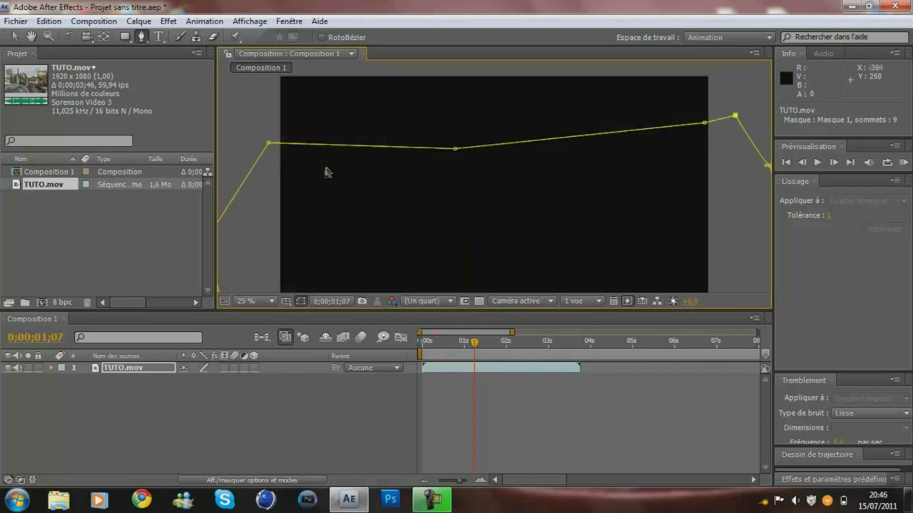
click(10, 35)
click(156, 38)
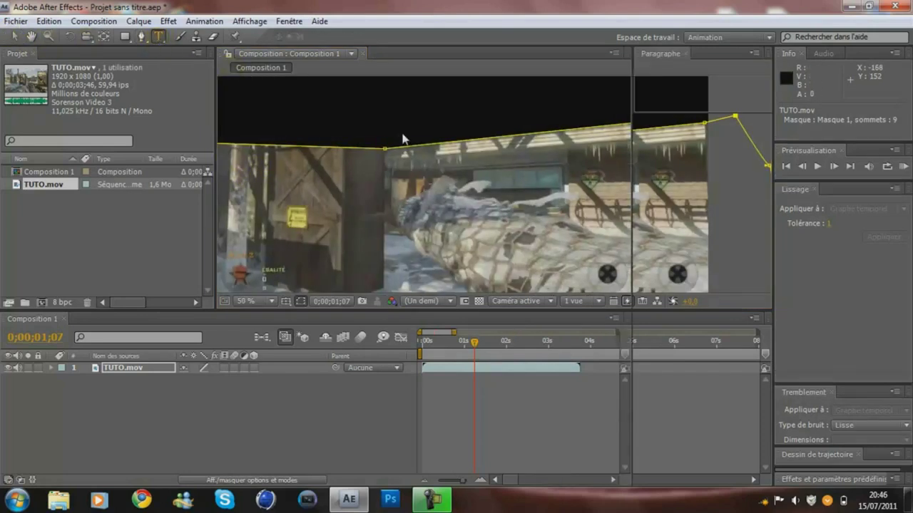
click(397, 123)
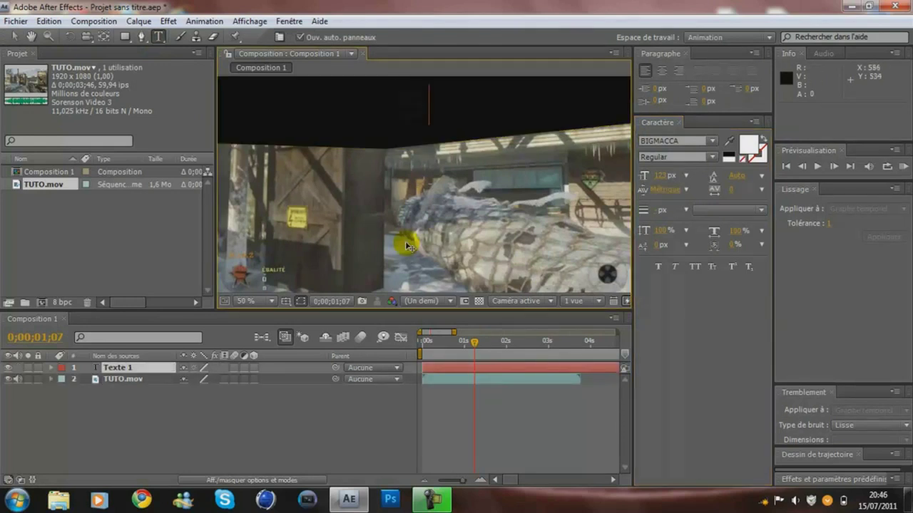
text(5 MEN)
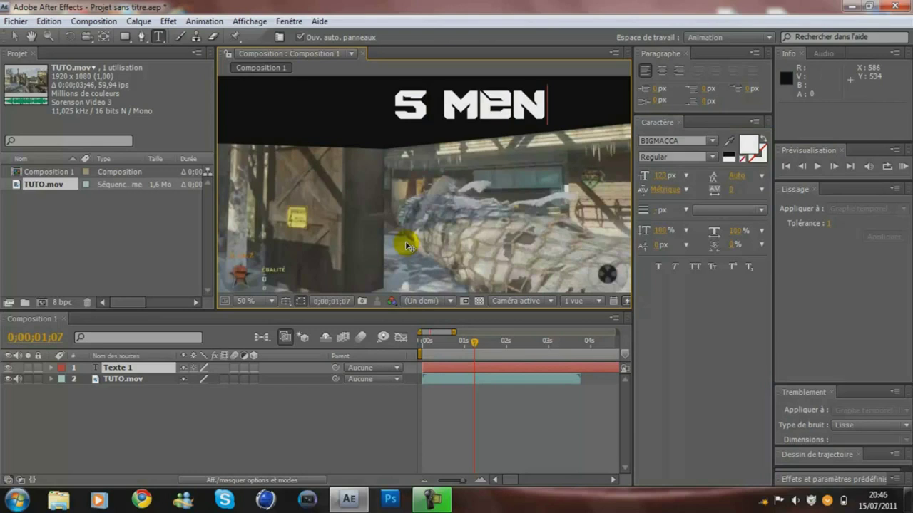
click(14, 37)
- Rotate the "5 men" text layer counterclockwise by about 6° so it follows the slope of the roofline
scroll(224, 137, down, 1)
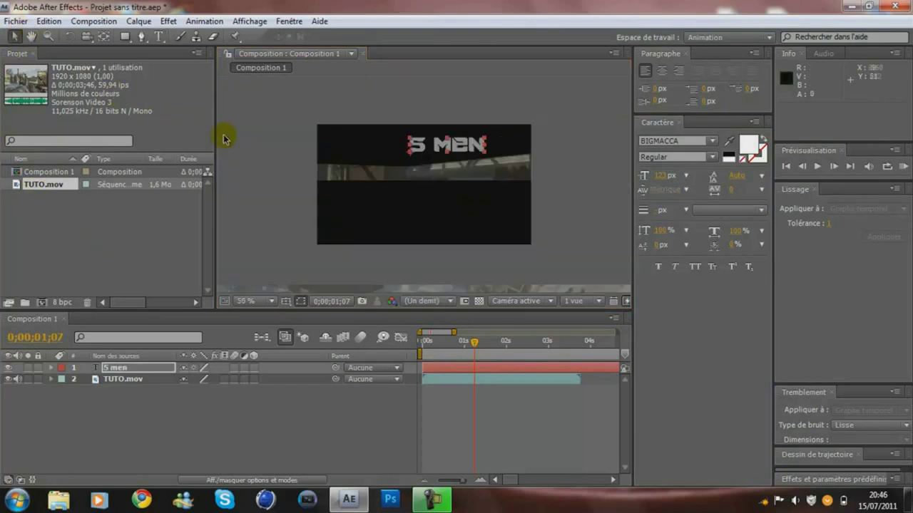
click(70, 38)
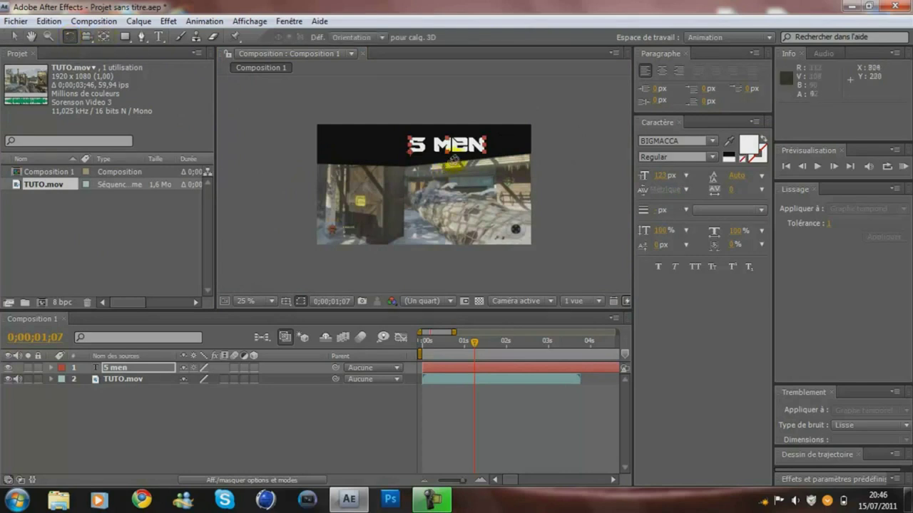
click(171, 363)
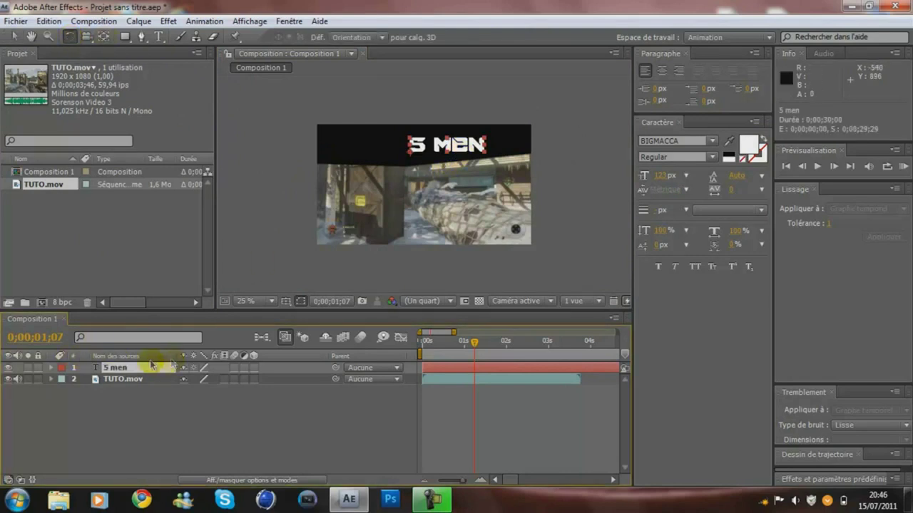
key(period)
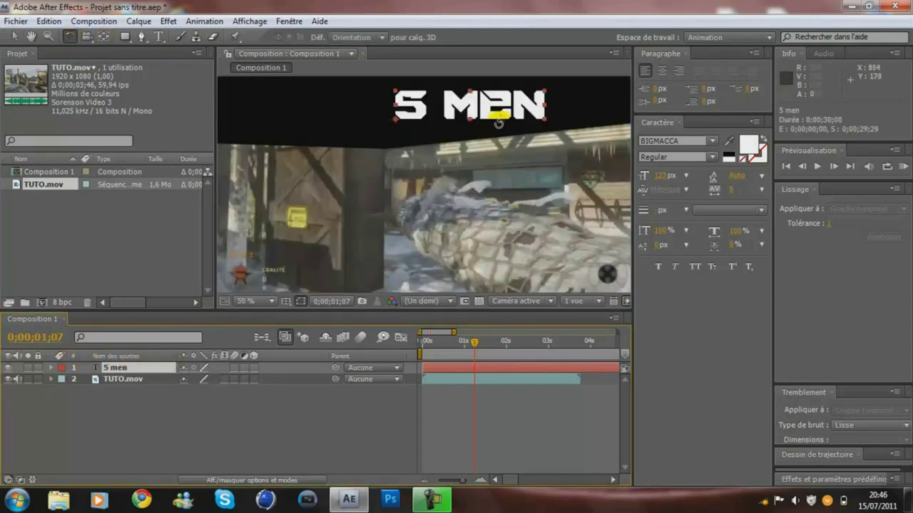
drag(499, 122, 468, 92)
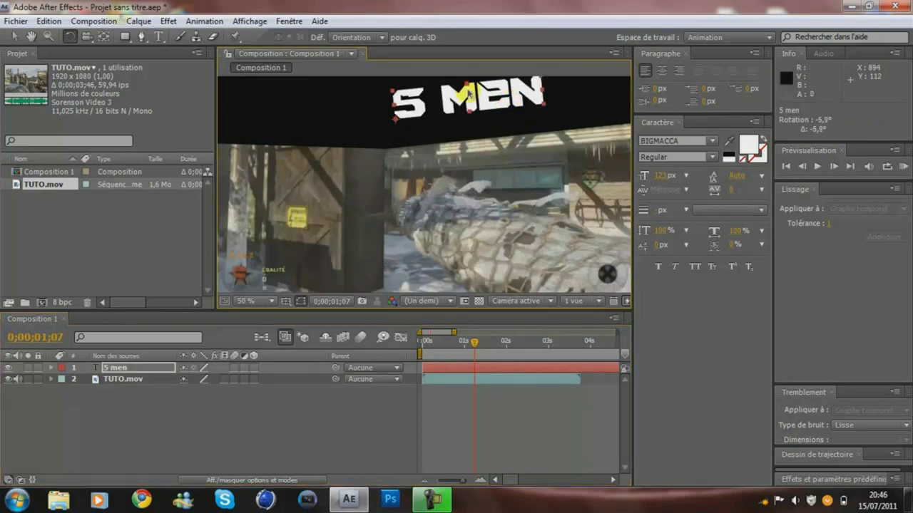
- Move the "5 men" text onto the building front at position 650, 338 and fine-tune its rotation to -6.0°
click(12, 36)
drag(457, 107, 494, 163)
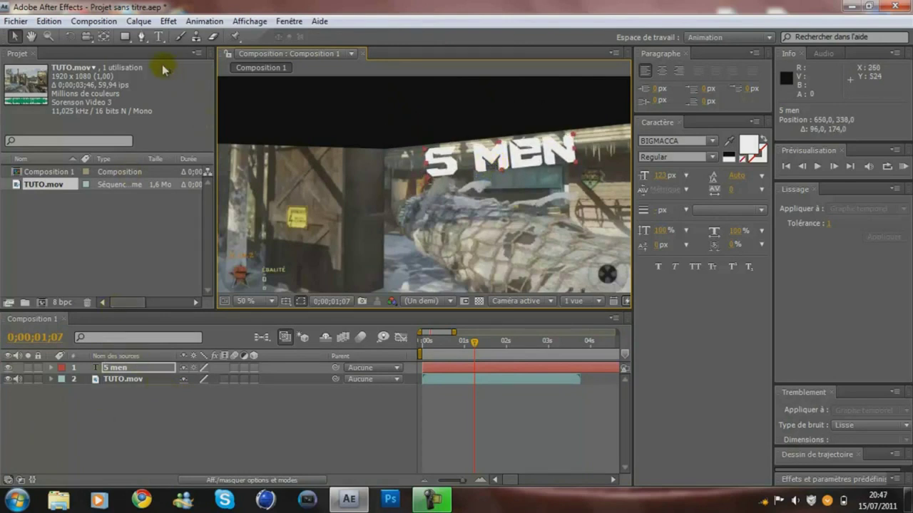
click(69, 38)
drag(564, 161, 552, 152)
click(14, 37)
- Place the "5 men" layer below TUTO.mov and start its Position animation with a keyframe at 0;00;01;07
drag(143, 368, 134, 390)
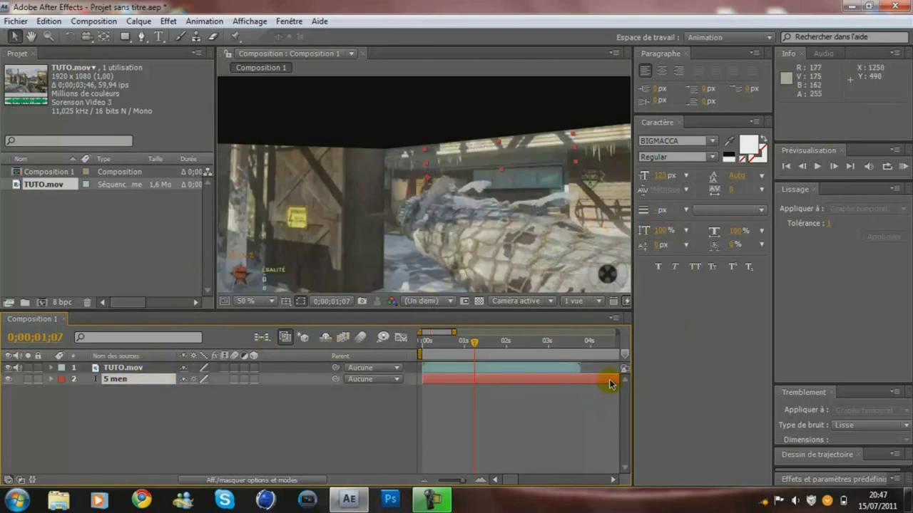
click(47, 381)
click(51, 379)
click(62, 402)
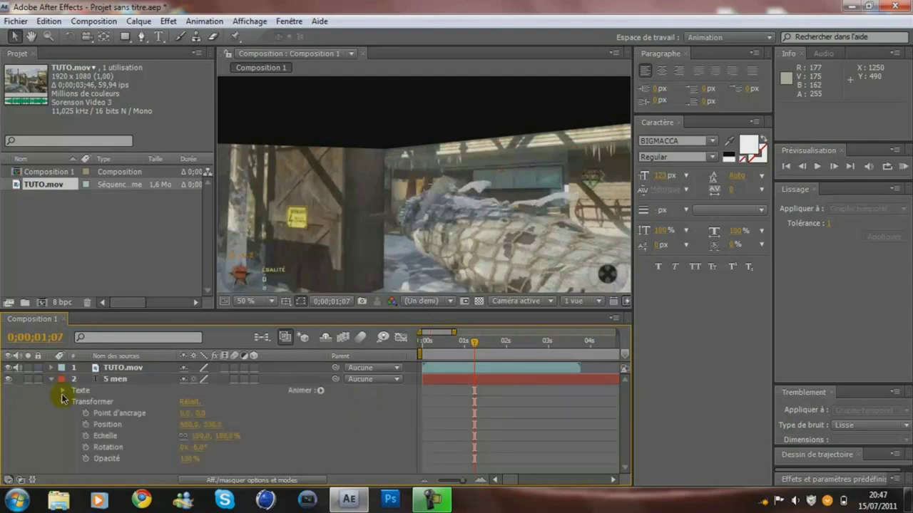
click(85, 426)
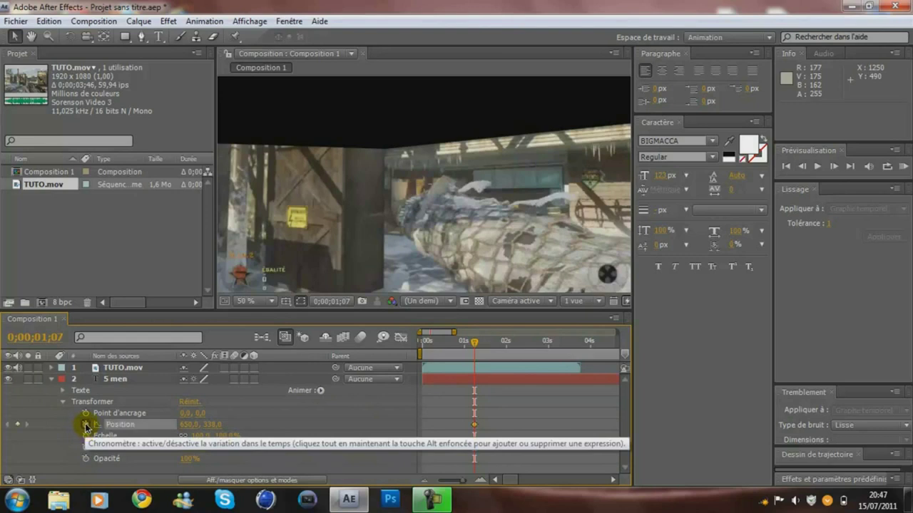
- At 0;00;01;09, raise the "5 men" text above the roofline to position 626, 232
click(833, 166)
click(833, 167)
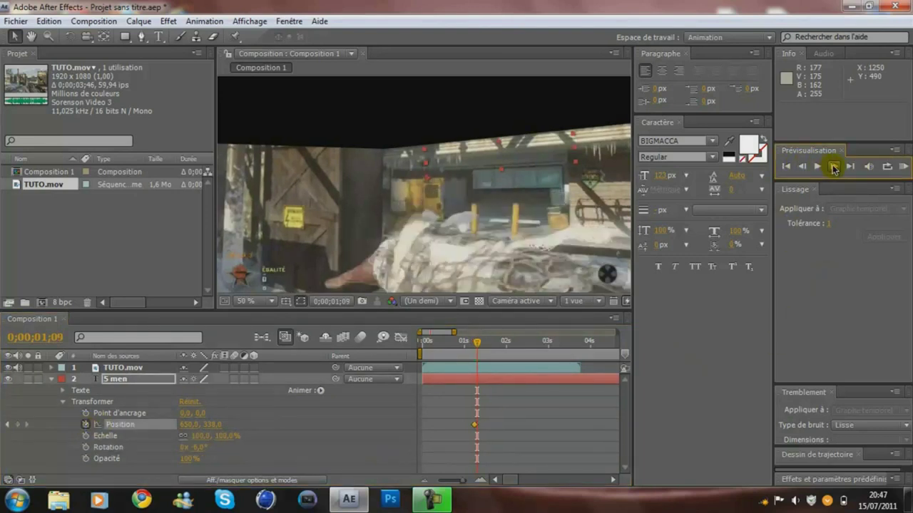
drag(500, 152, 491, 115)
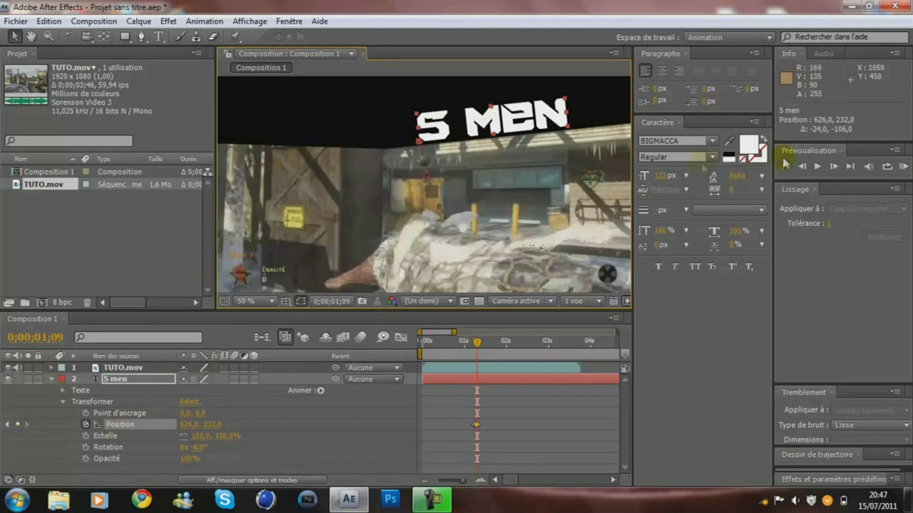
- Add a Position keyframe for the "5 men" text at 0;00;01;15, holding it above the roof
click(833, 170)
click(833, 169)
click(833, 169)
click(832, 168)
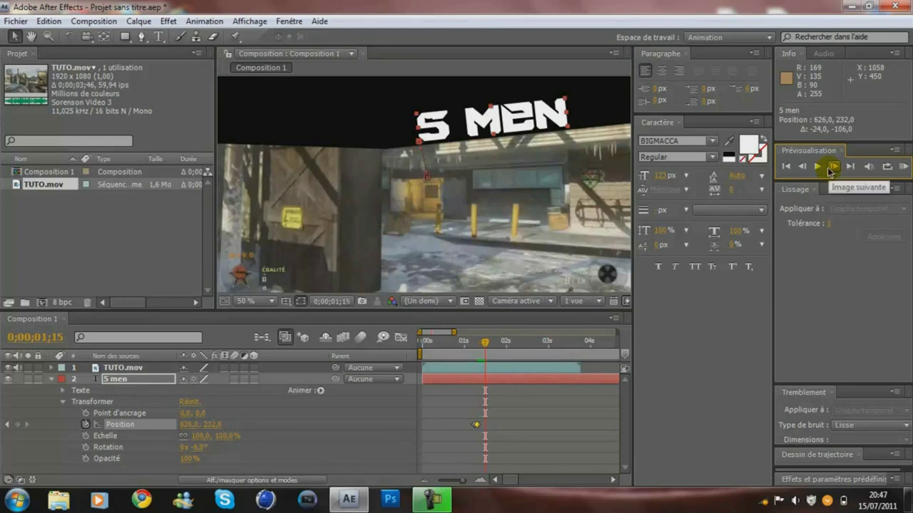
click(18, 426)
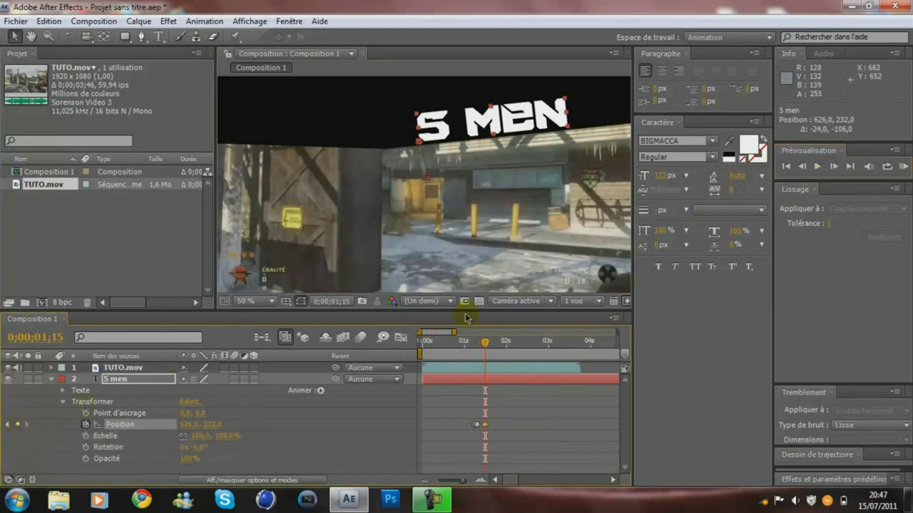
- At 0;00;01;17, lower the "5 men" text behind the masked building to position 650, 352
click(832, 167)
click(832, 167)
drag(499, 127, 504, 170)
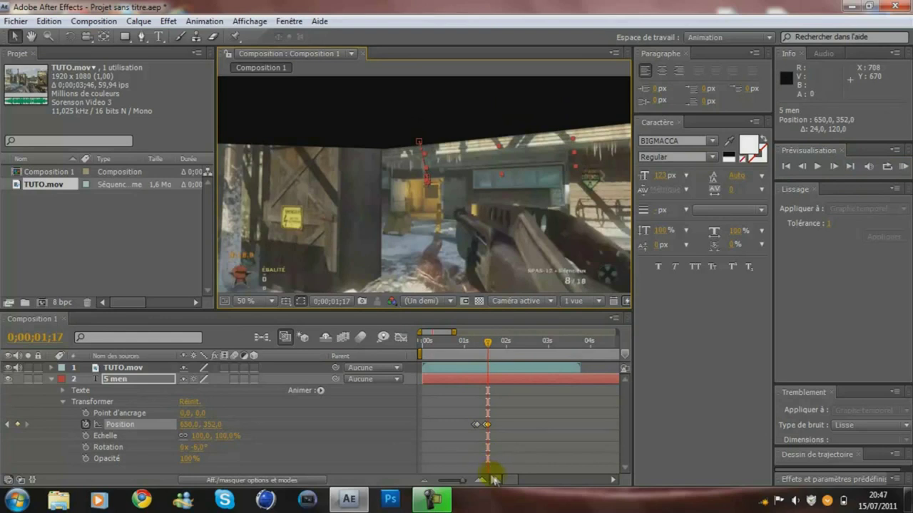
- Trim the end of the "5 men" layer to 0;00;03;24, near the clip's end, and collapse its properties
drag(510, 482, 611, 472)
drag(614, 380, 593, 378)
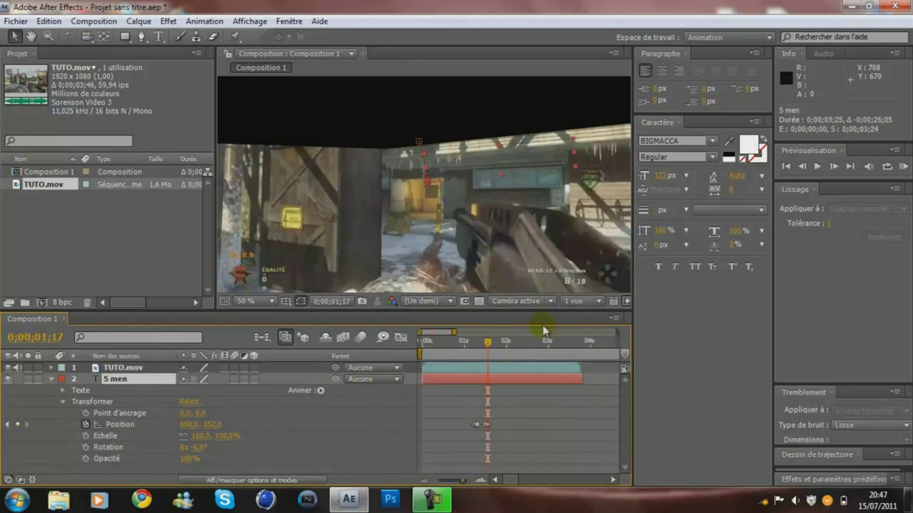
scroll(444, 210, down, 2)
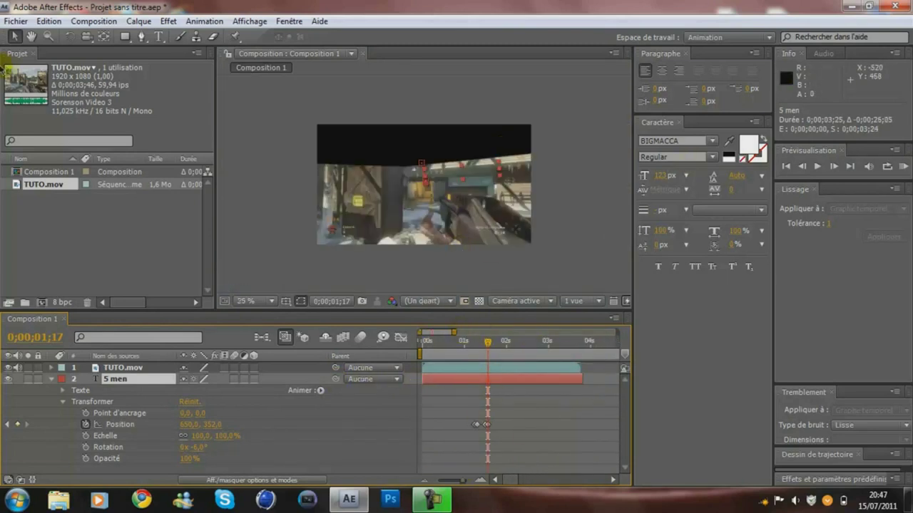
click(51, 380)
- Add a second copy of TUTO.mov beneath the "5 men" layer and scale it down to 67% to fit the frame
drag(53, 189, 88, 405)
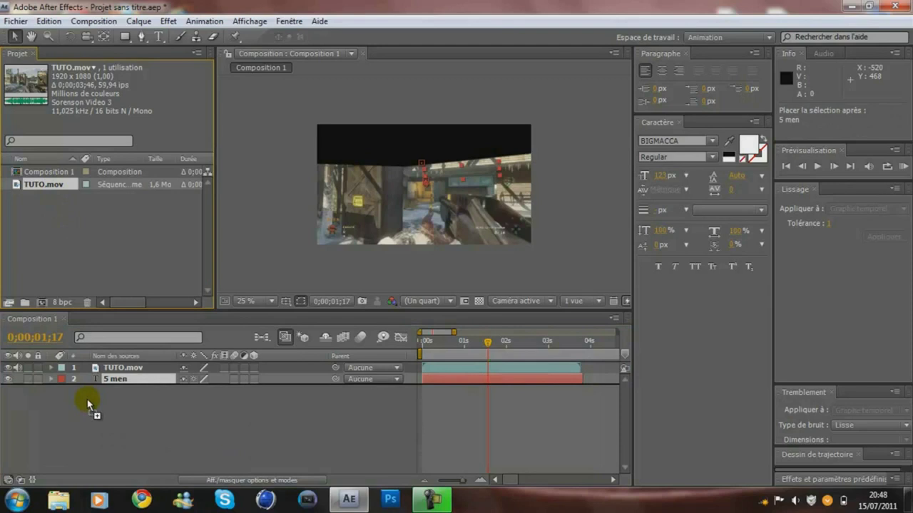
drag(87, 405, 87, 400)
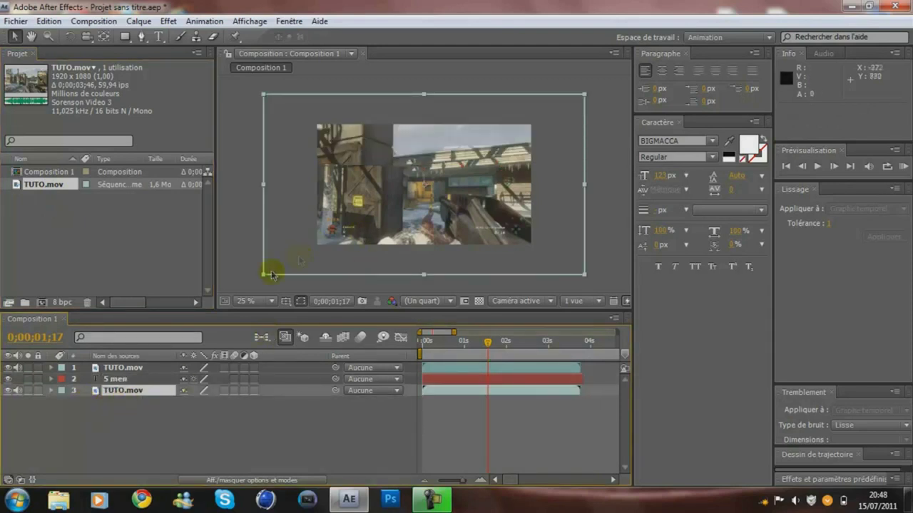
drag(263, 276, 314, 248)
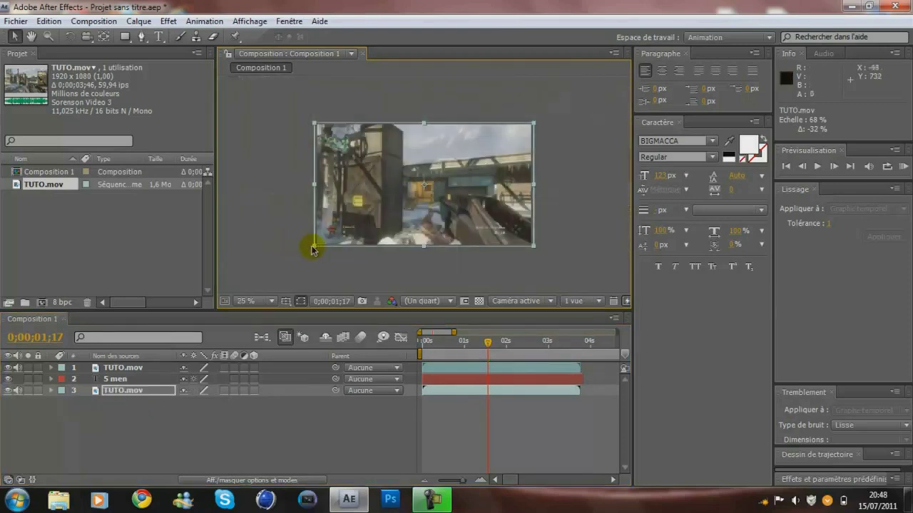
drag(315, 249, 318, 248)
- Preview the "5 men" text rising and dropping behind the roof, playing from 0;00;00;23 and again from around one second
key(period)
key(period)
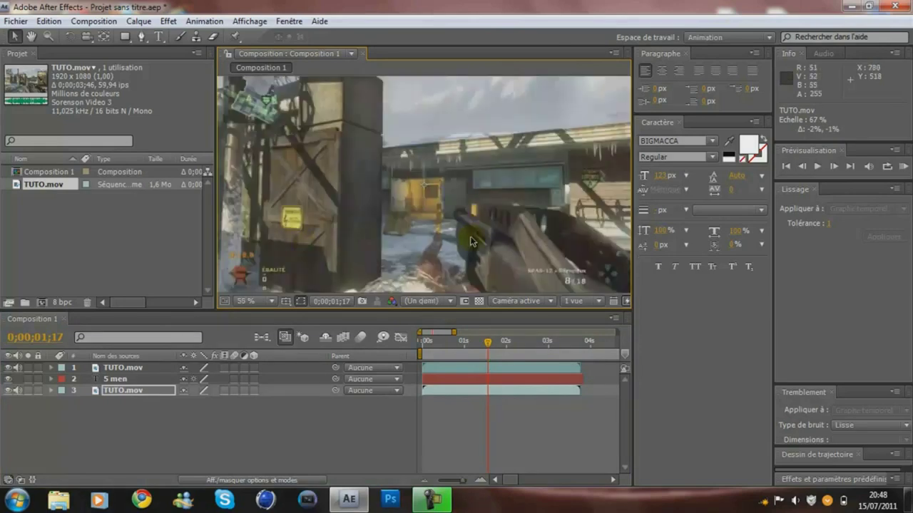
drag(427, 92, 368, 172)
key(v)
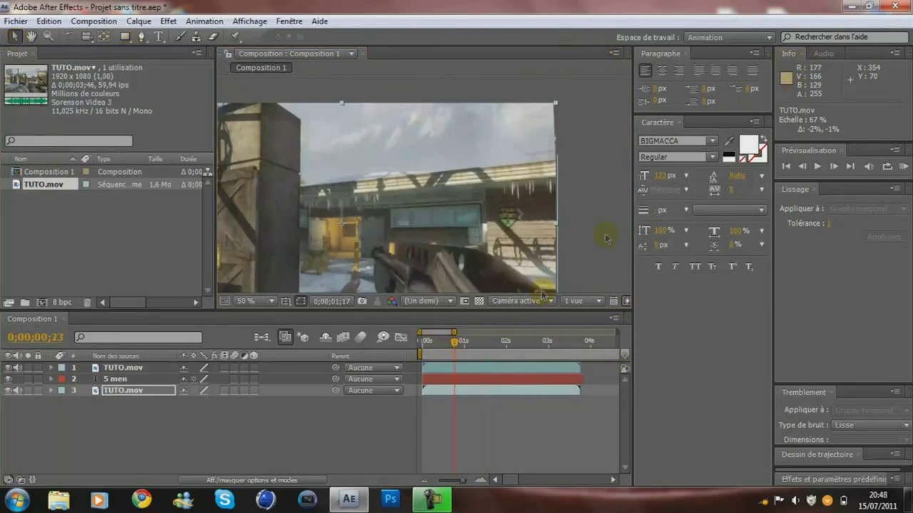
click(818, 166)
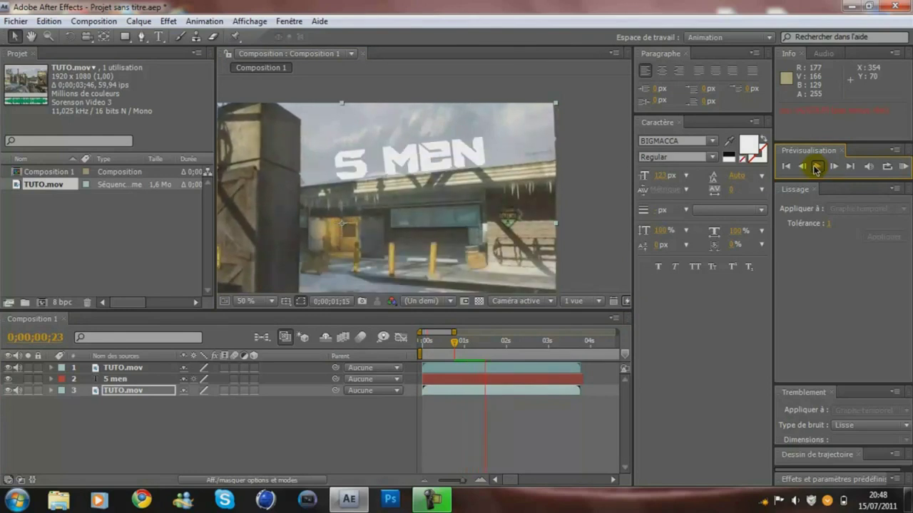
click(816, 167)
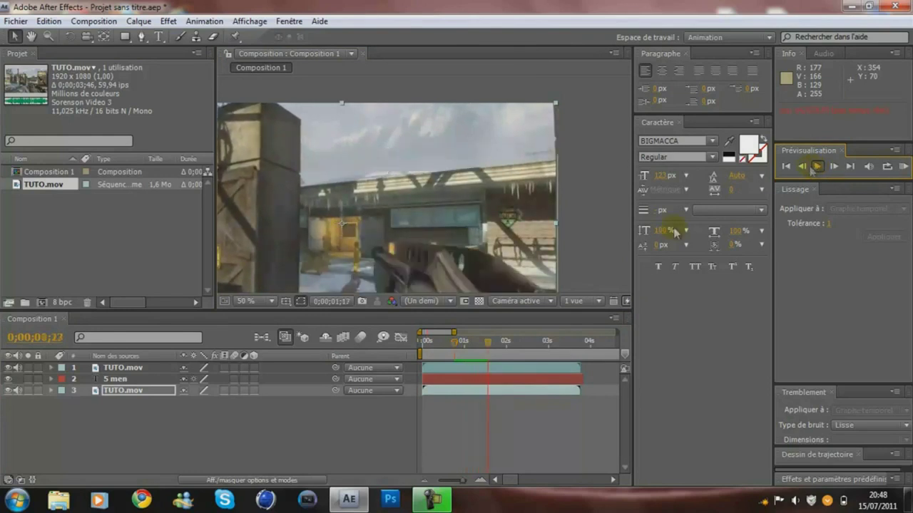
click(461, 343)
click(818, 166)
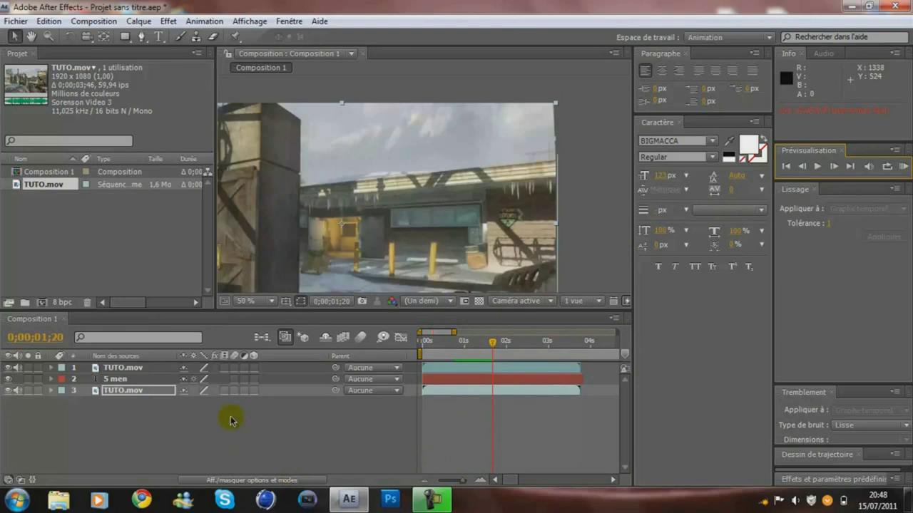
click(114, 380)
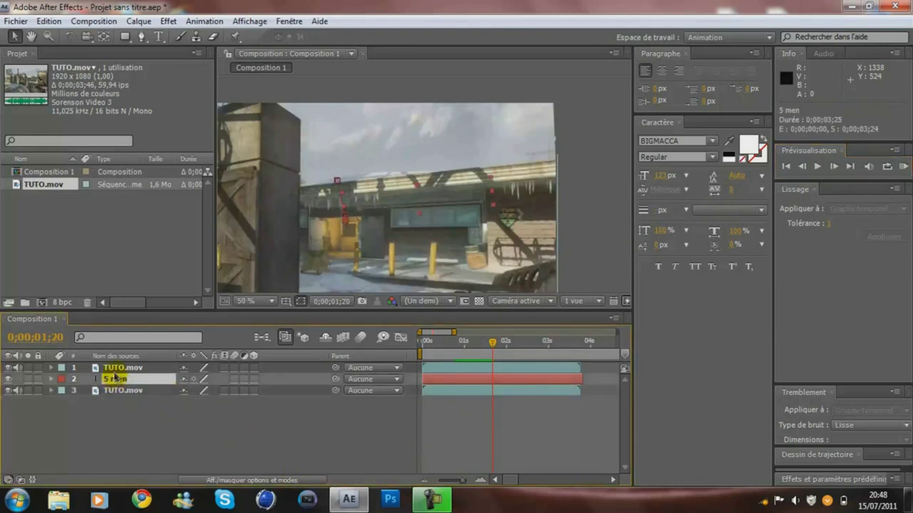
shift+click(114, 370)
click(115, 379)
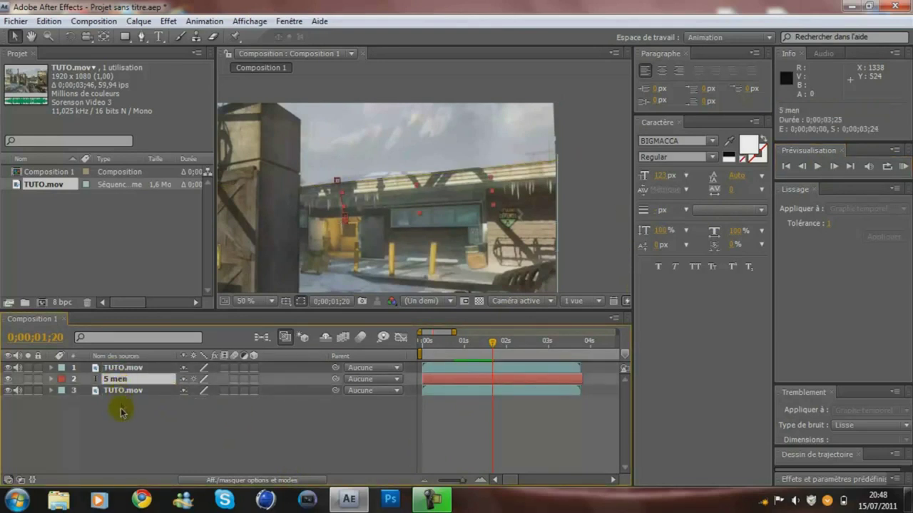
drag(464, 484, 459, 487)
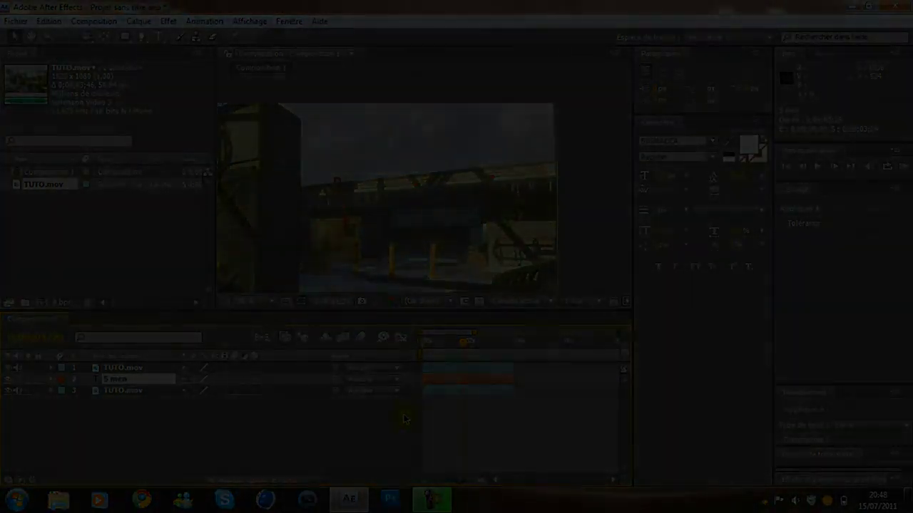